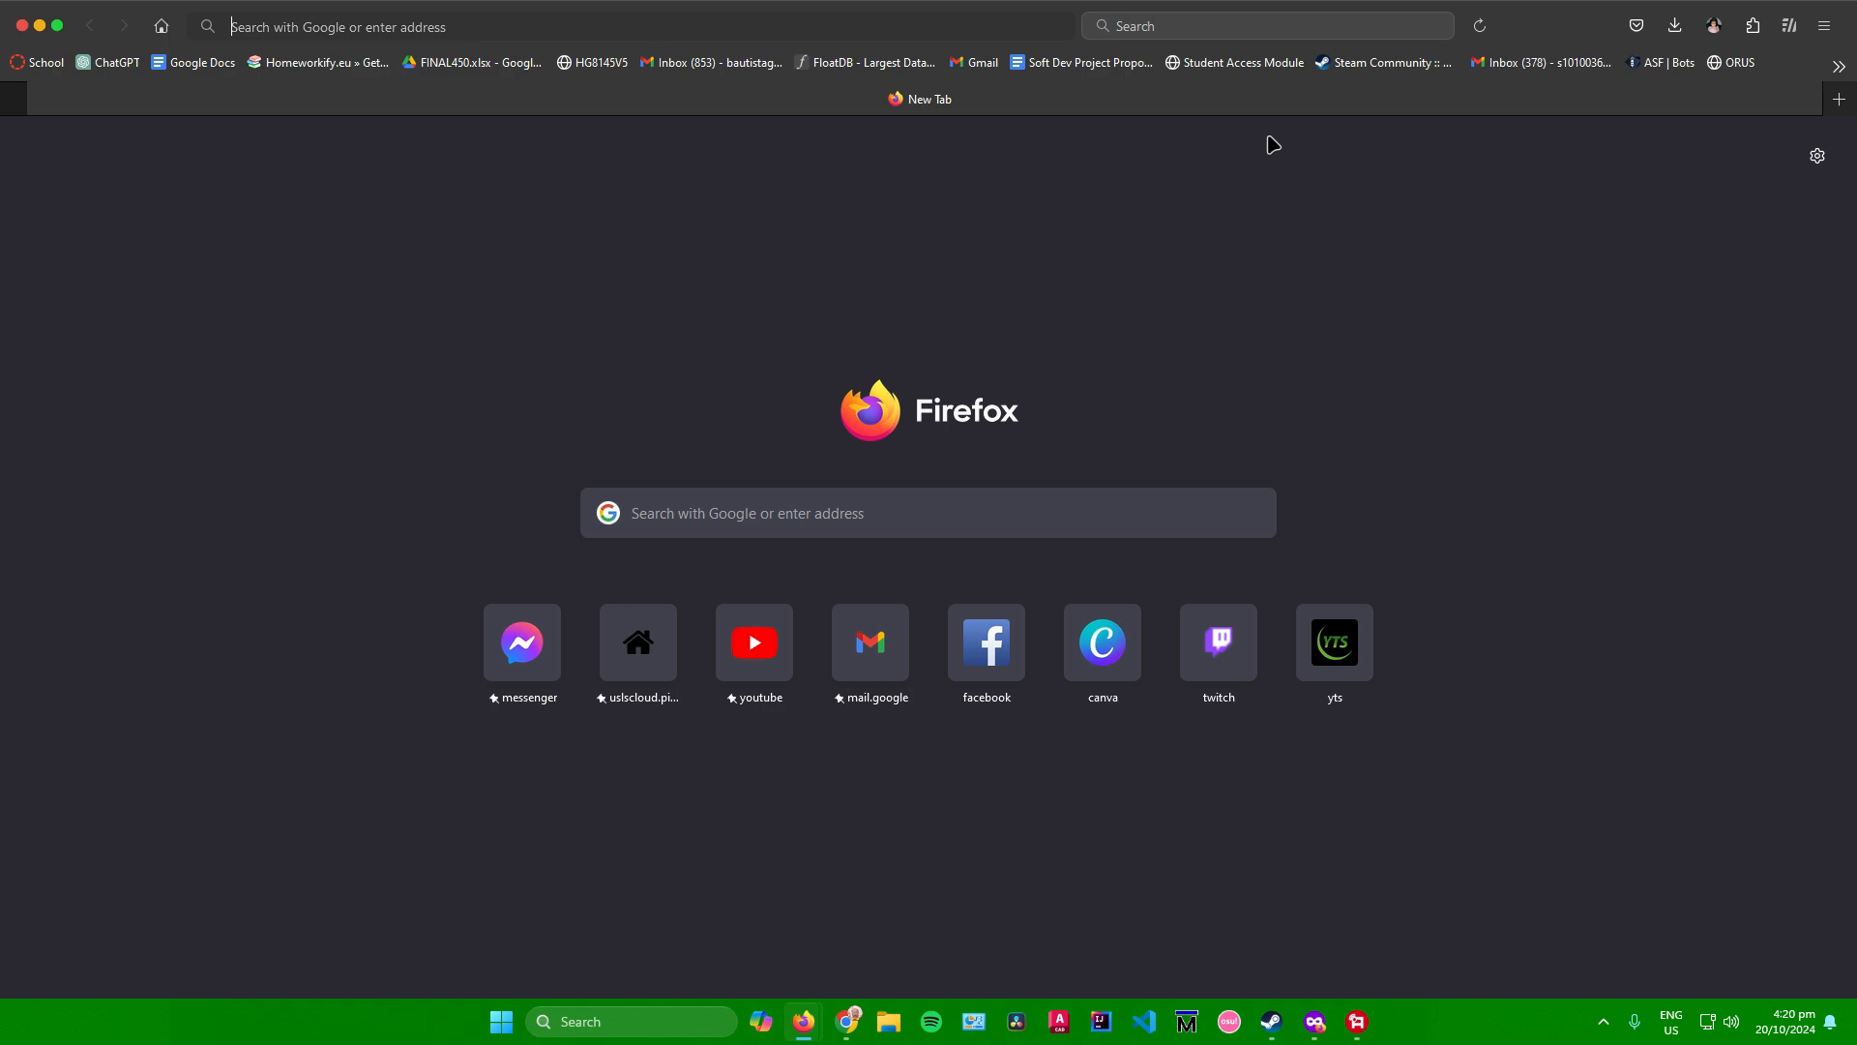
- Sign out of the Firefox account from the account menu, keeping local data
click(1716, 27)
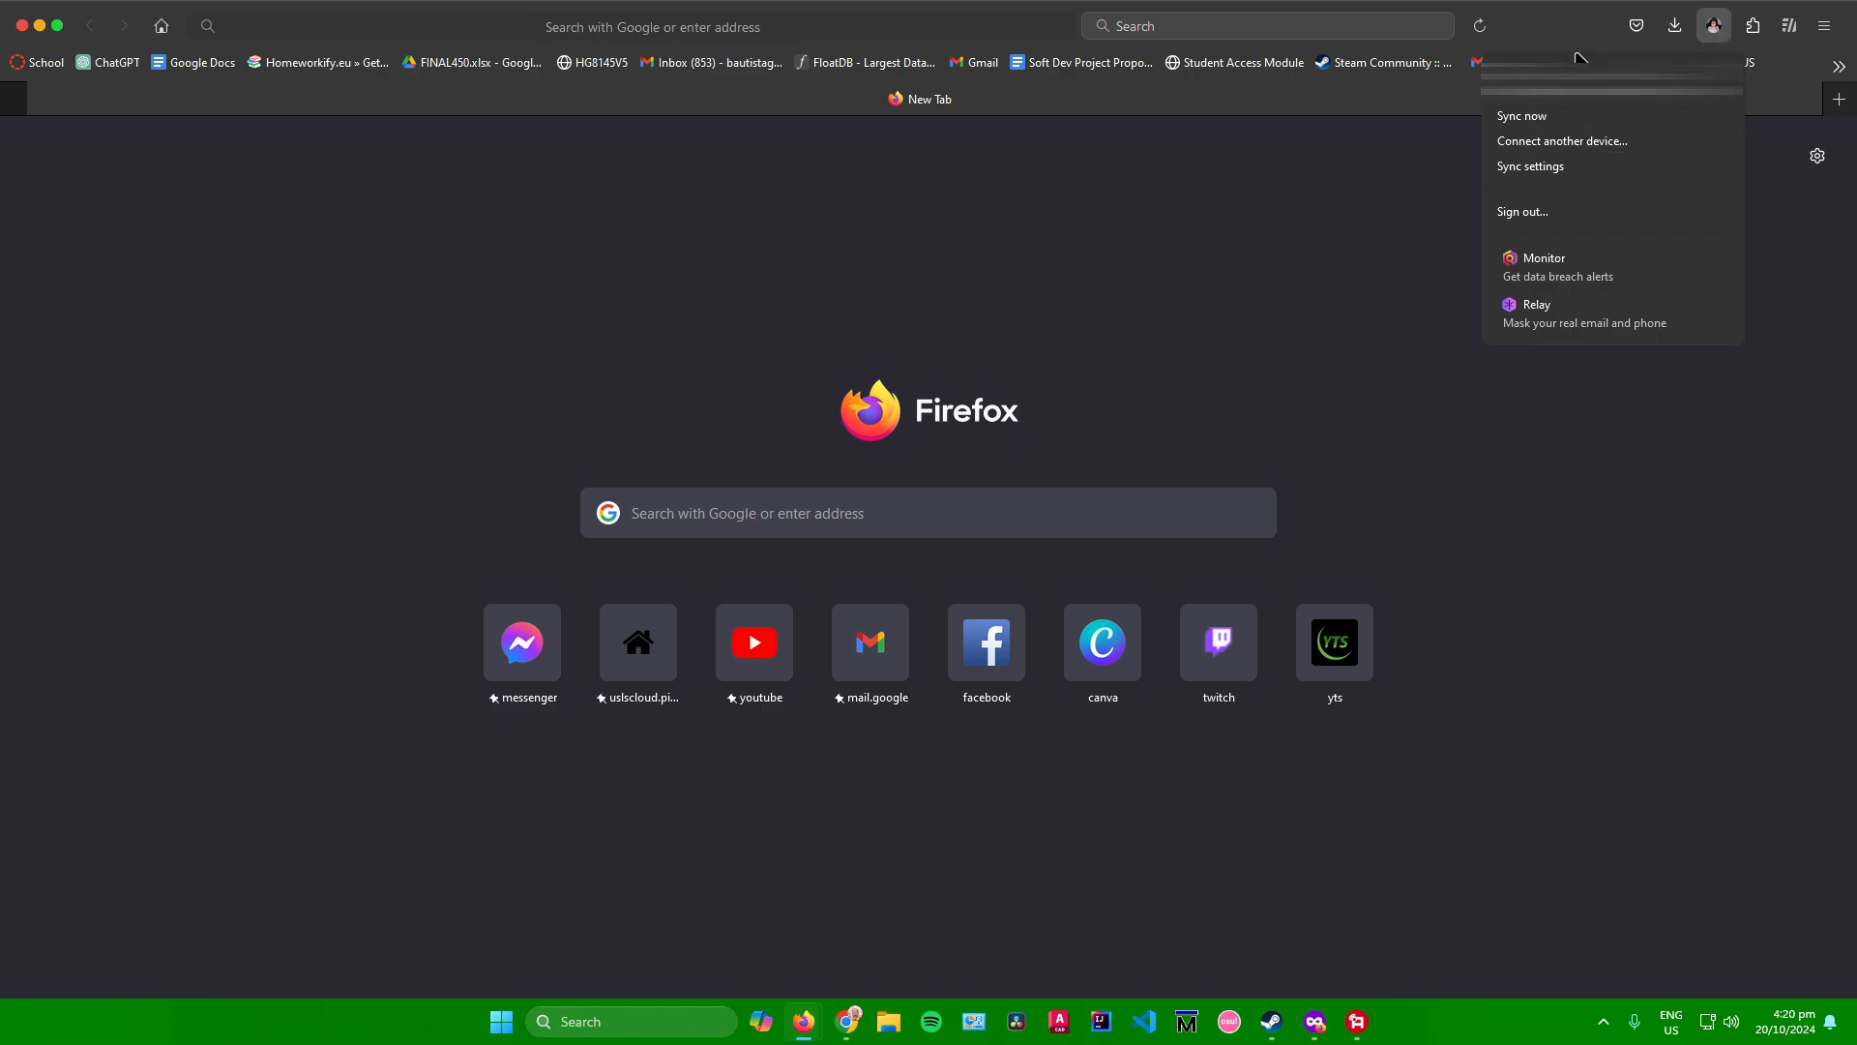
click(1531, 212)
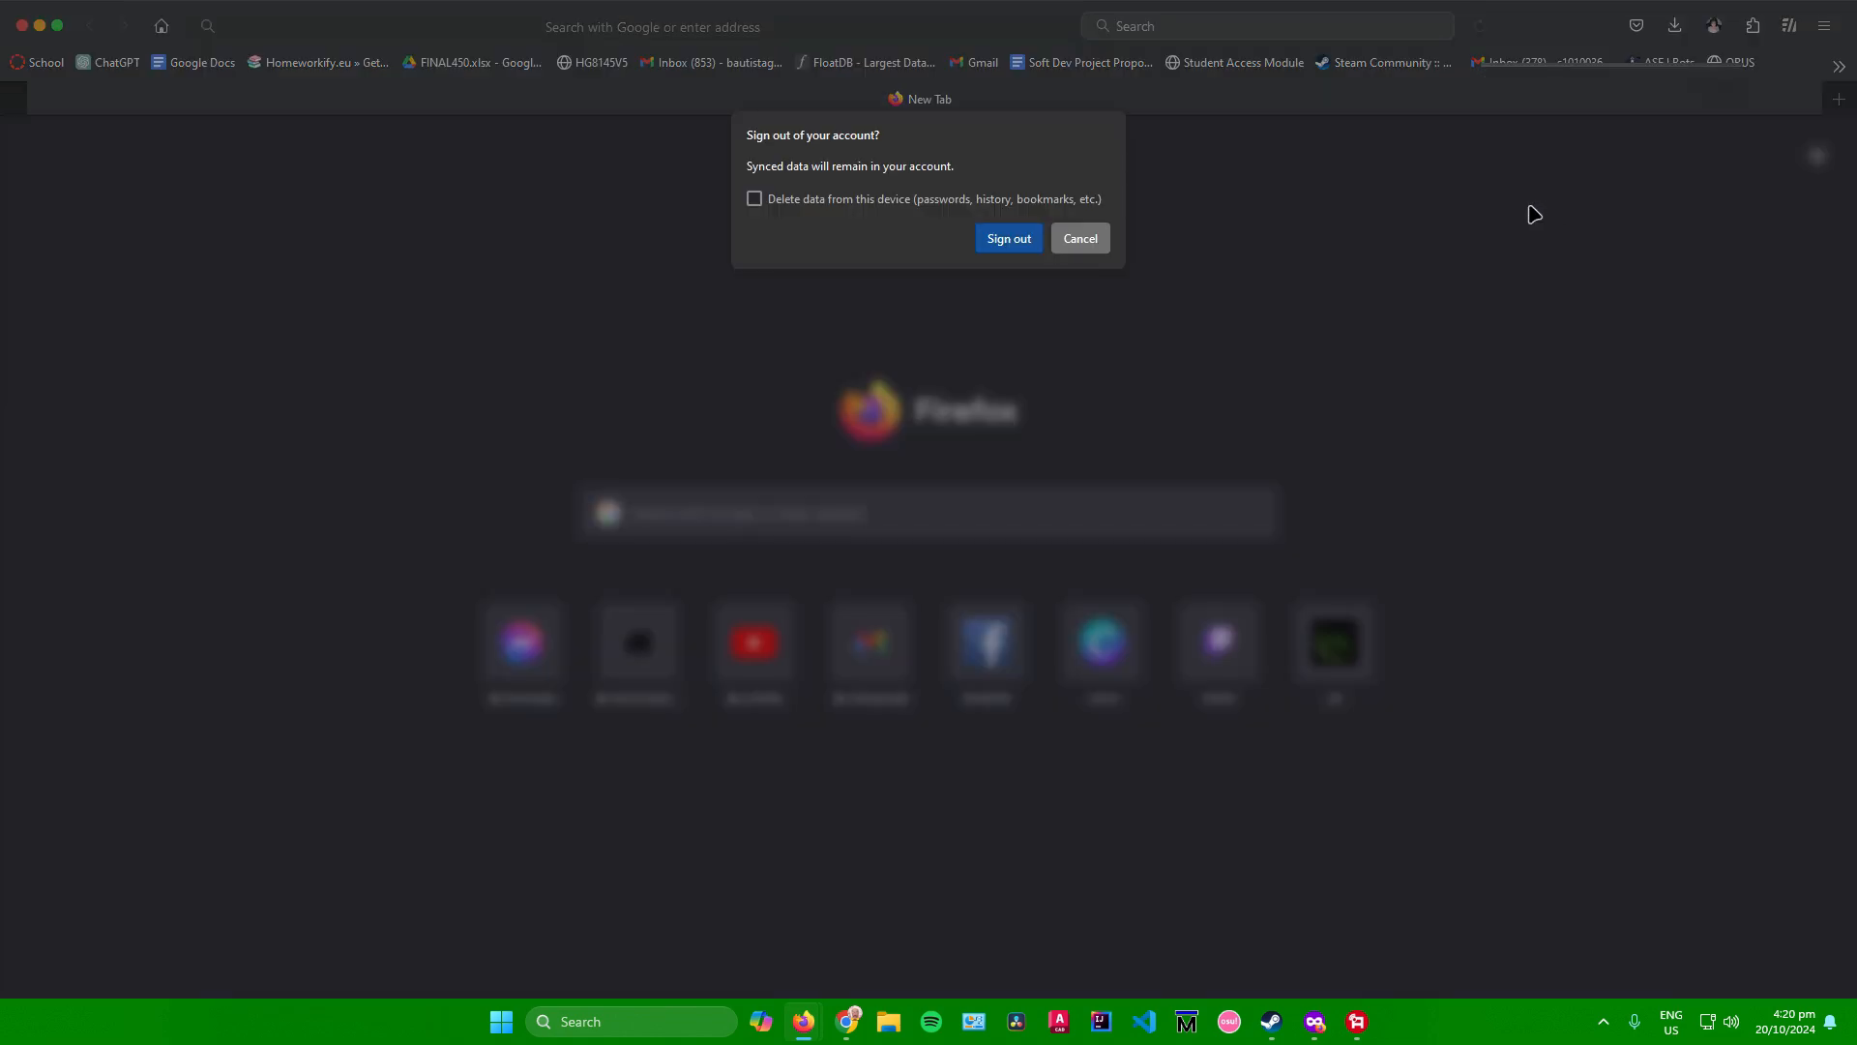
click(1009, 239)
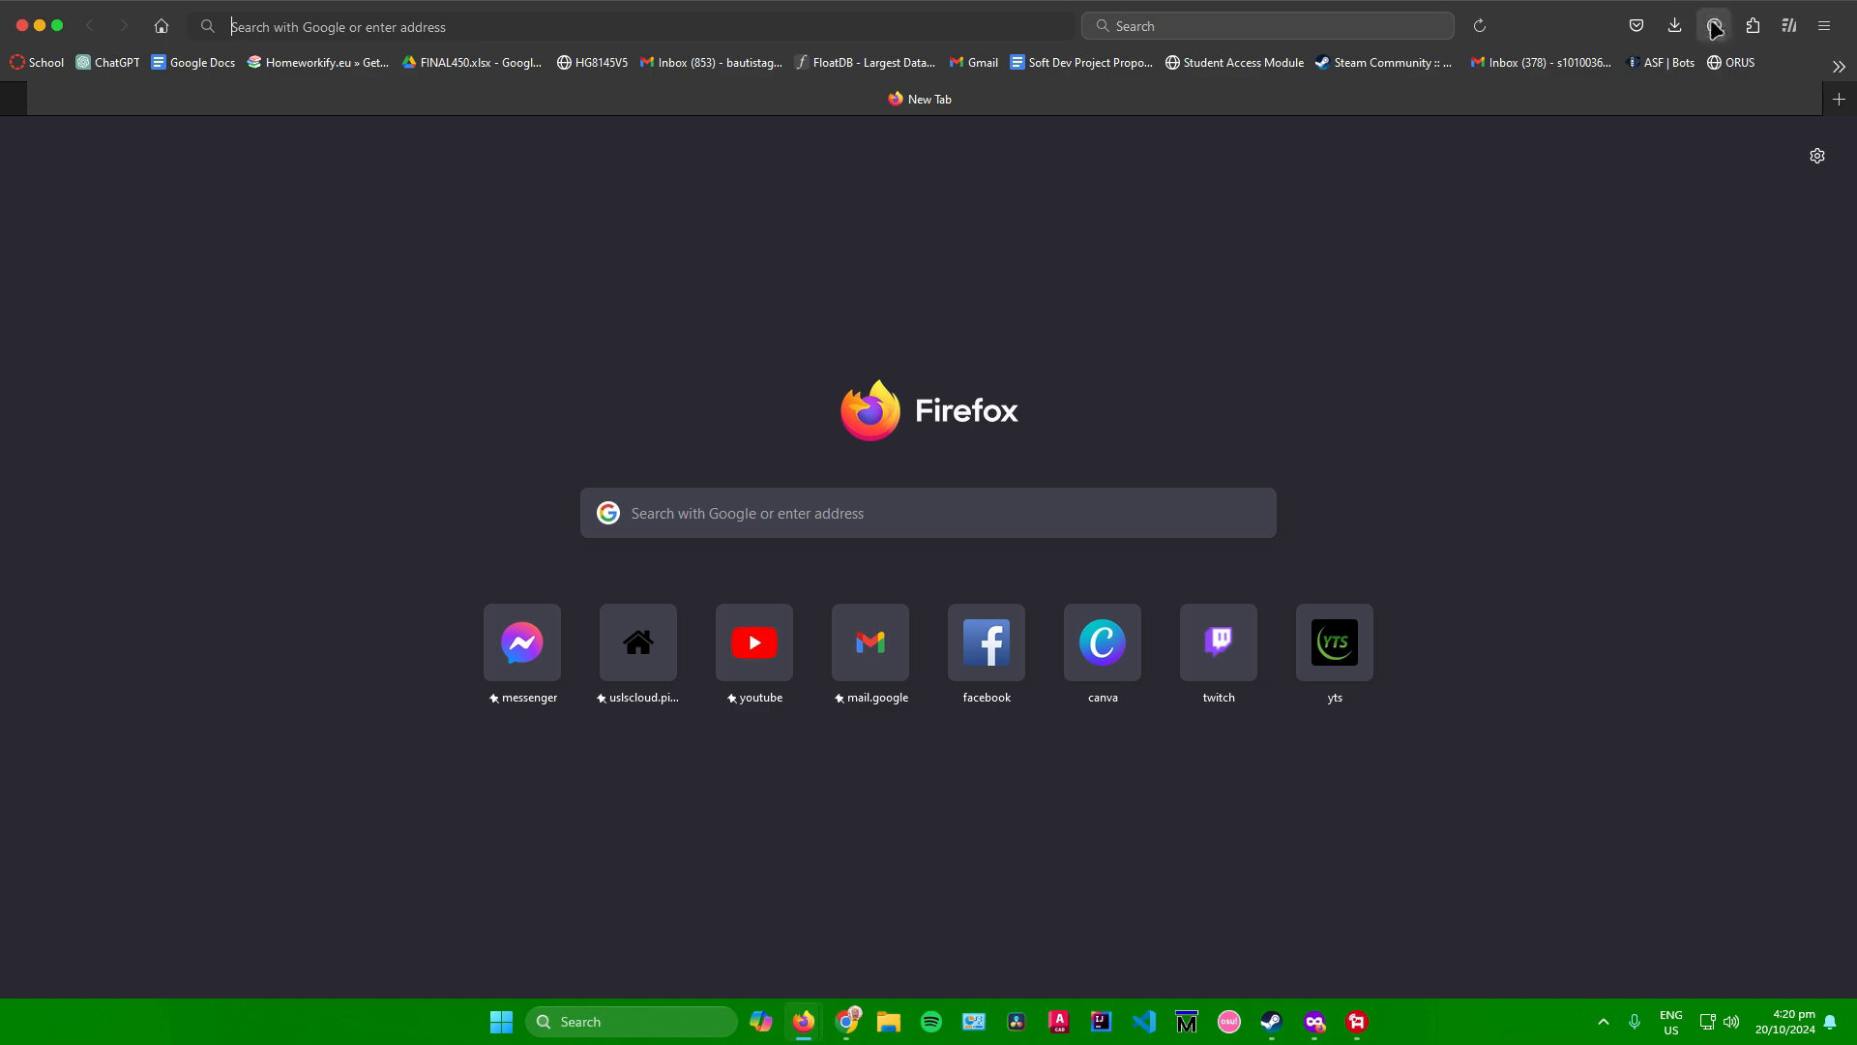
- Reopen the account menu, which now only offers signing in to sync
click(1715, 27)
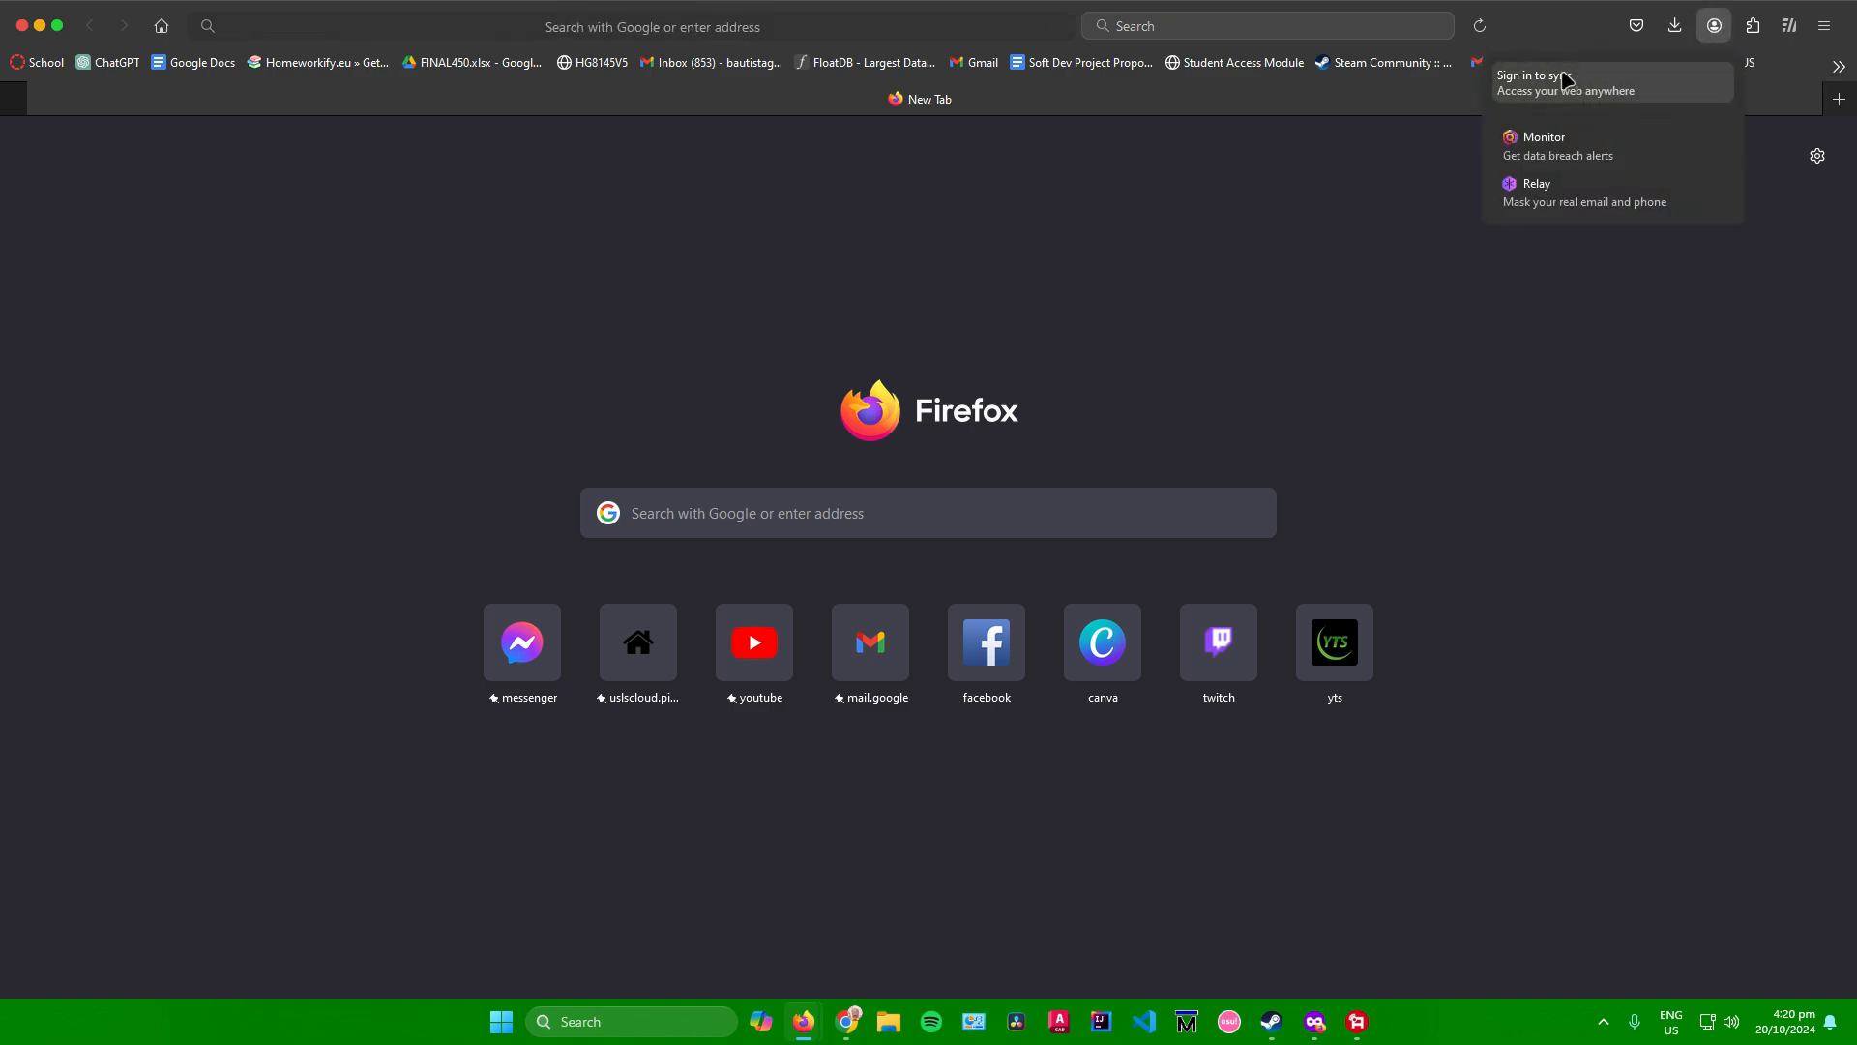
click(1714, 26)
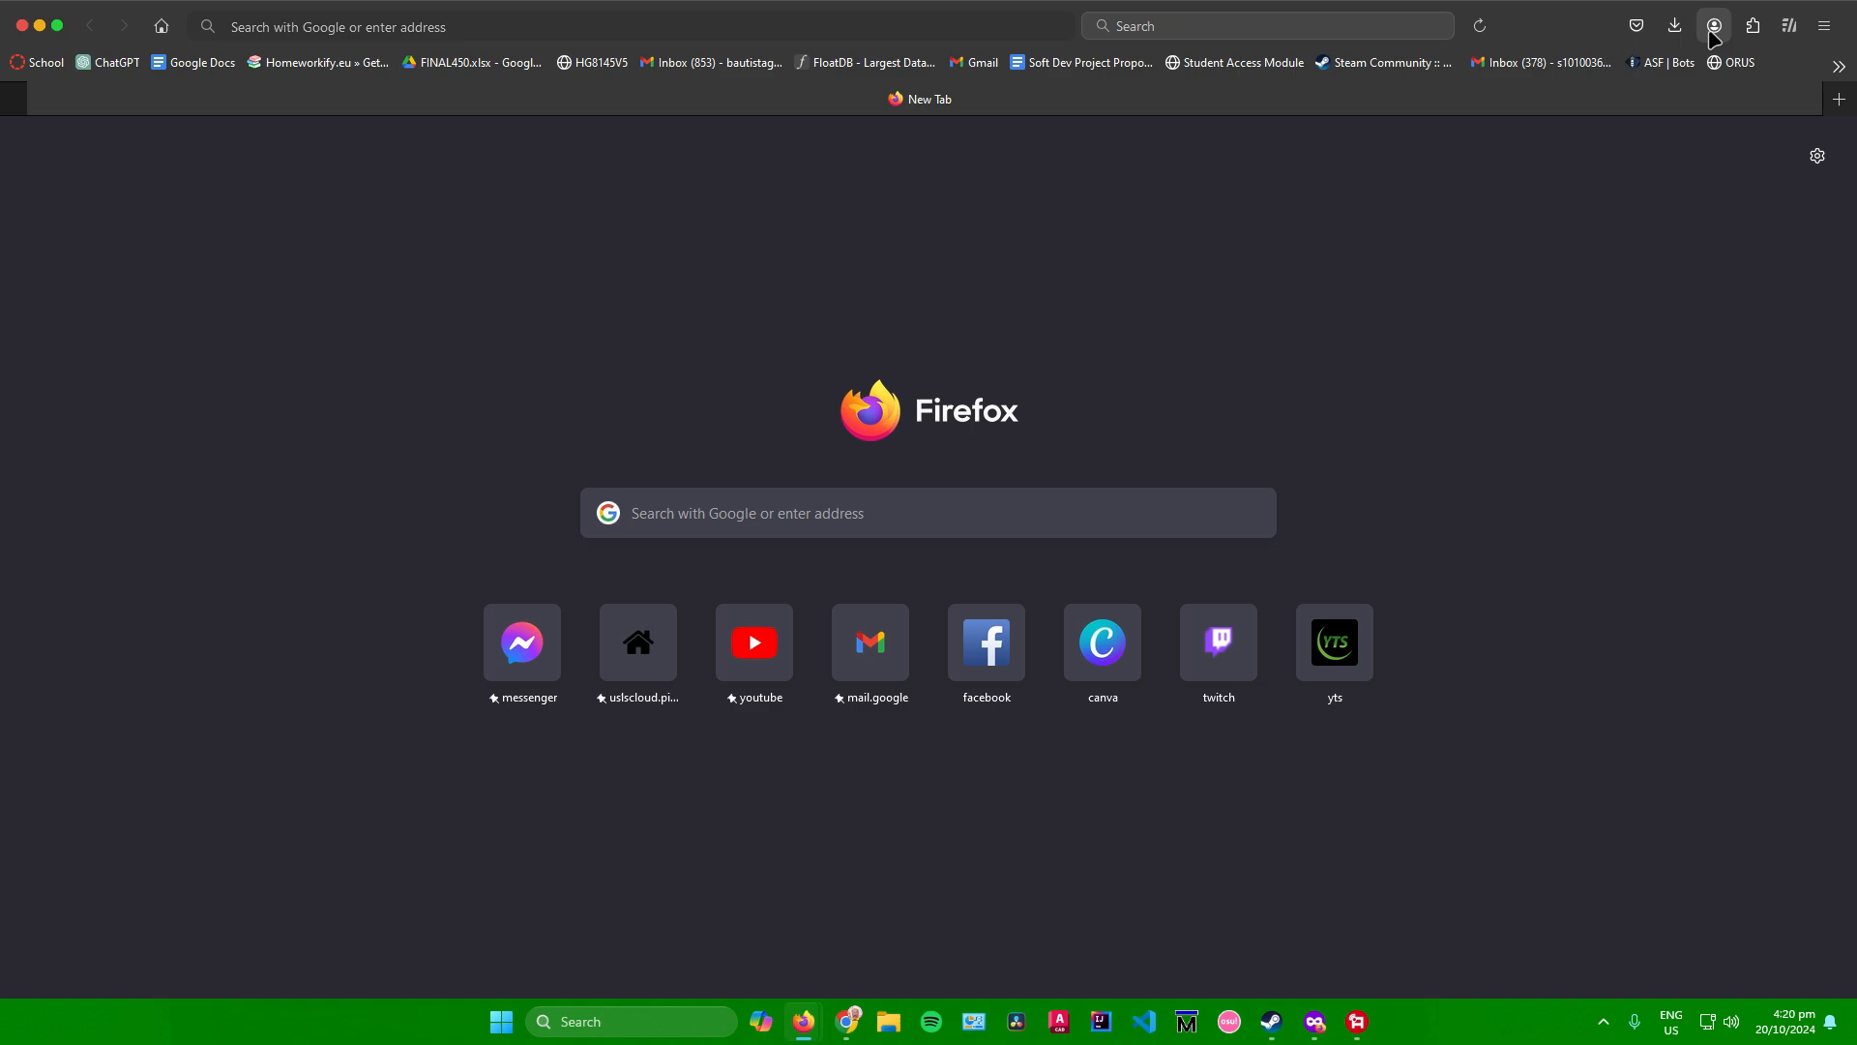
click(1715, 30)
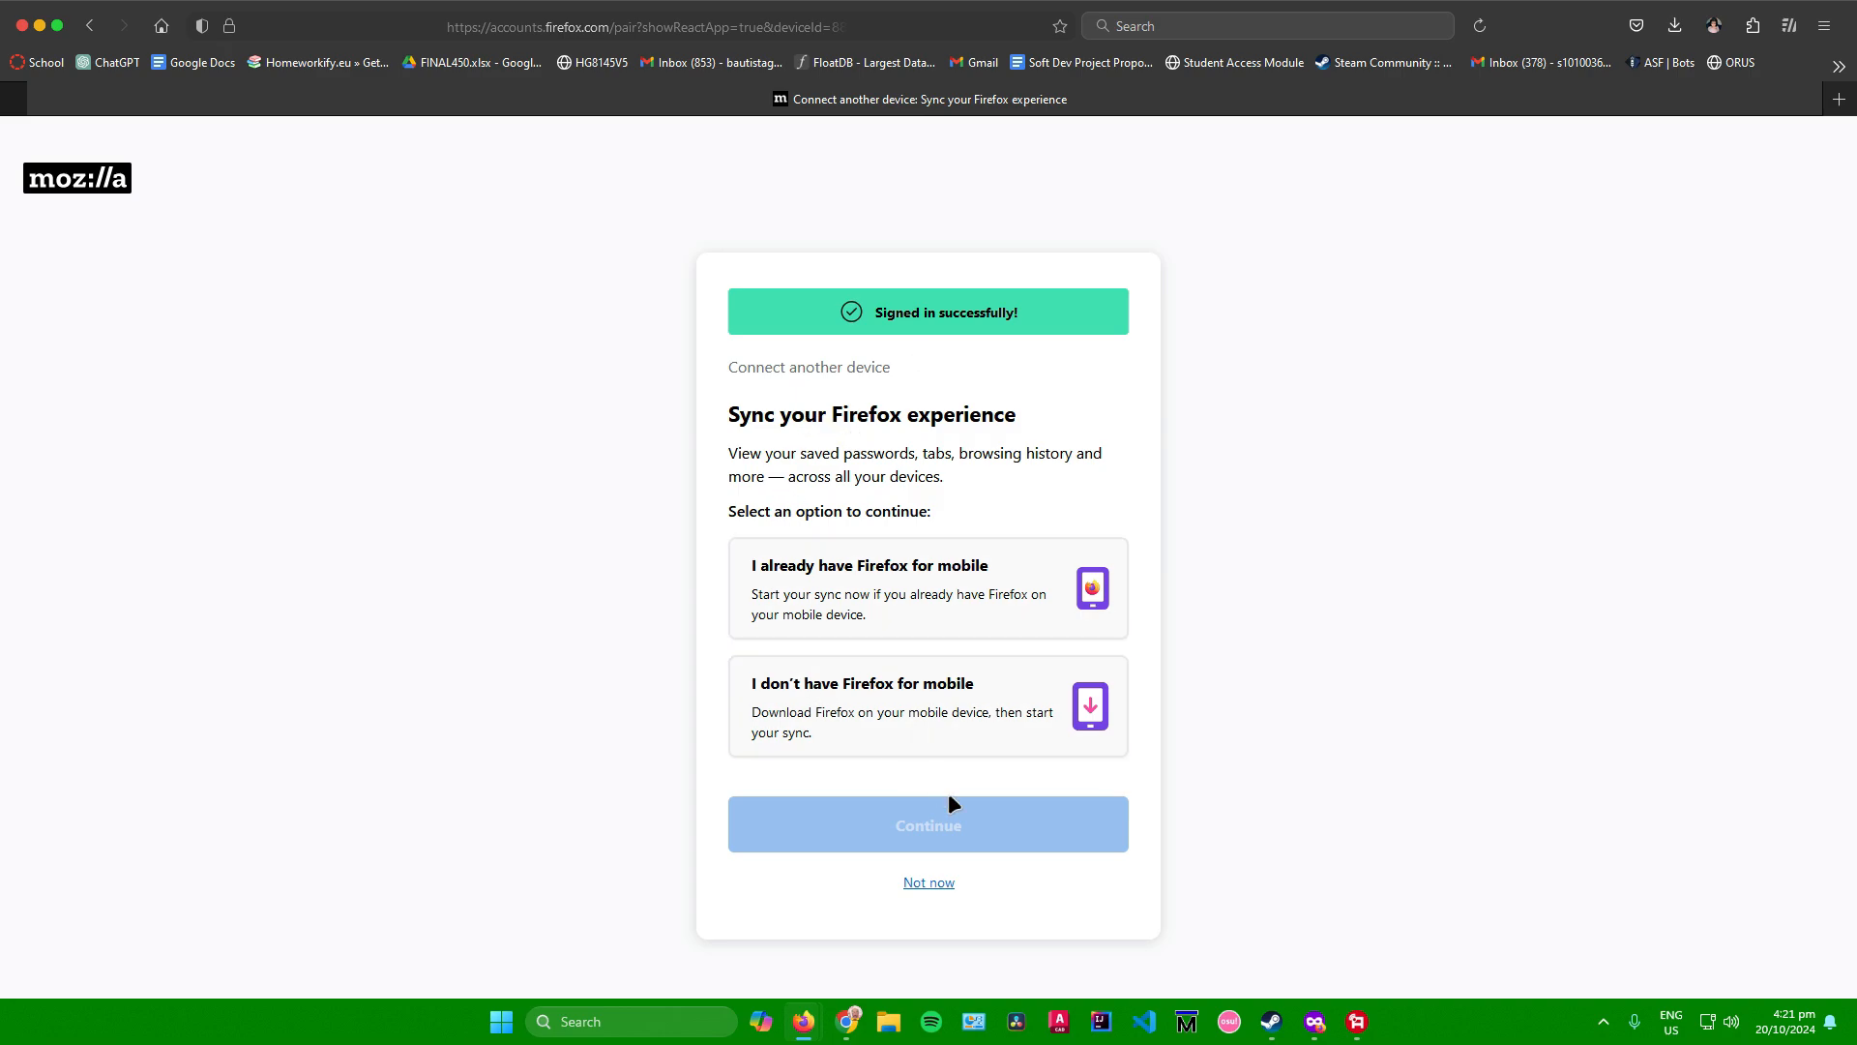
- Skip connecting another device with Not now, landing on Mozilla account settings
click(930, 882)
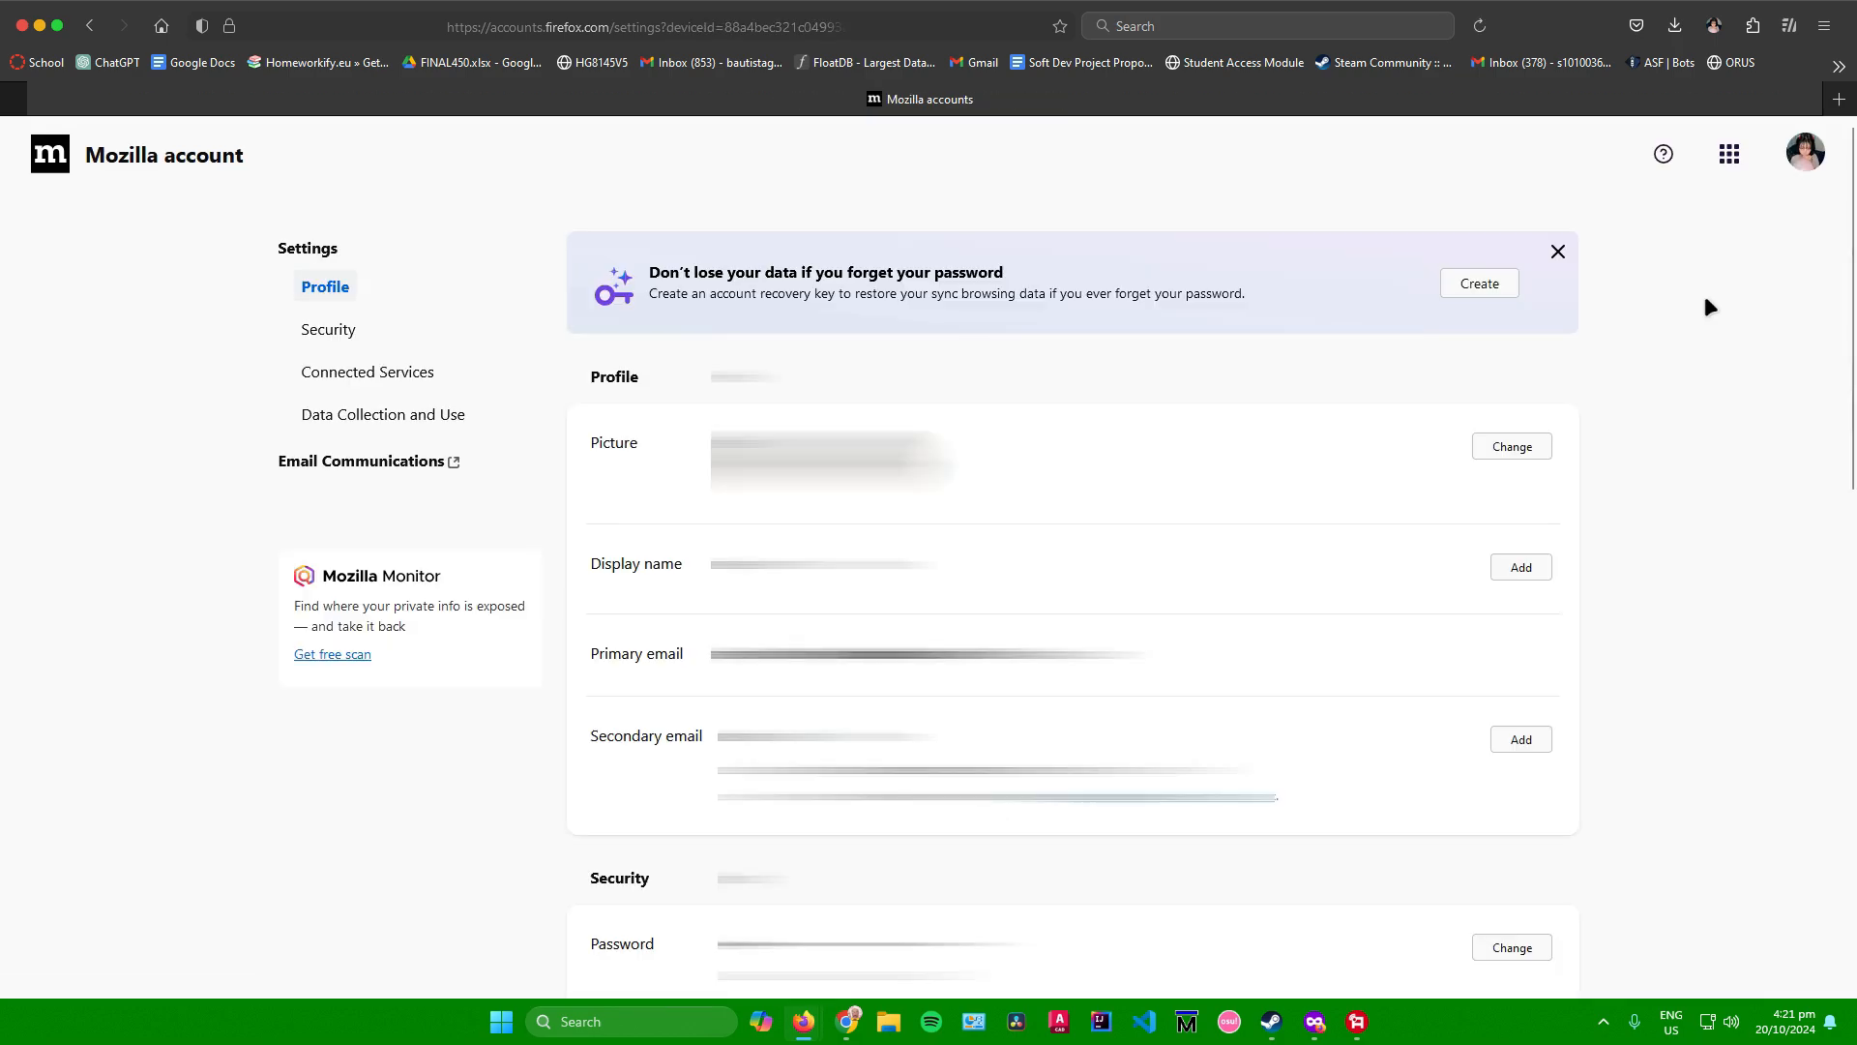